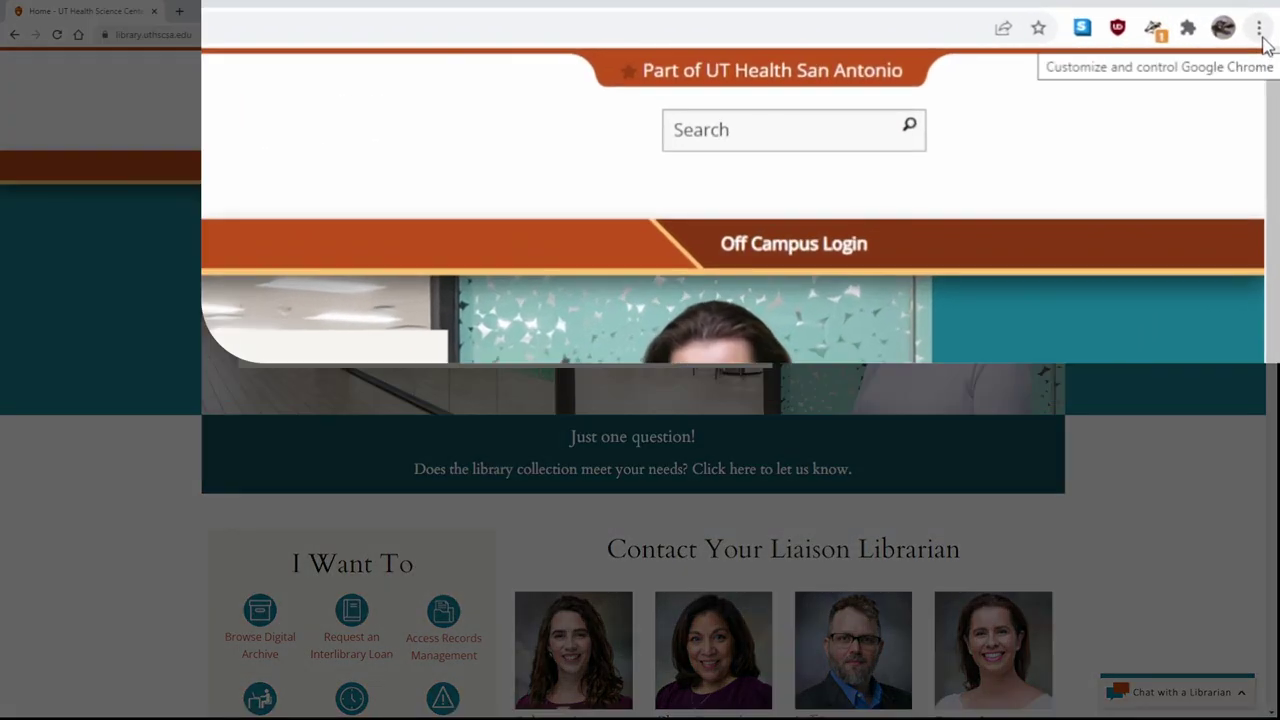
Go to Chrome's full History page via the menu and launch Clear browsing data from its sidebar.
{"action": "left_click", "coordinate": [1259, 30]}
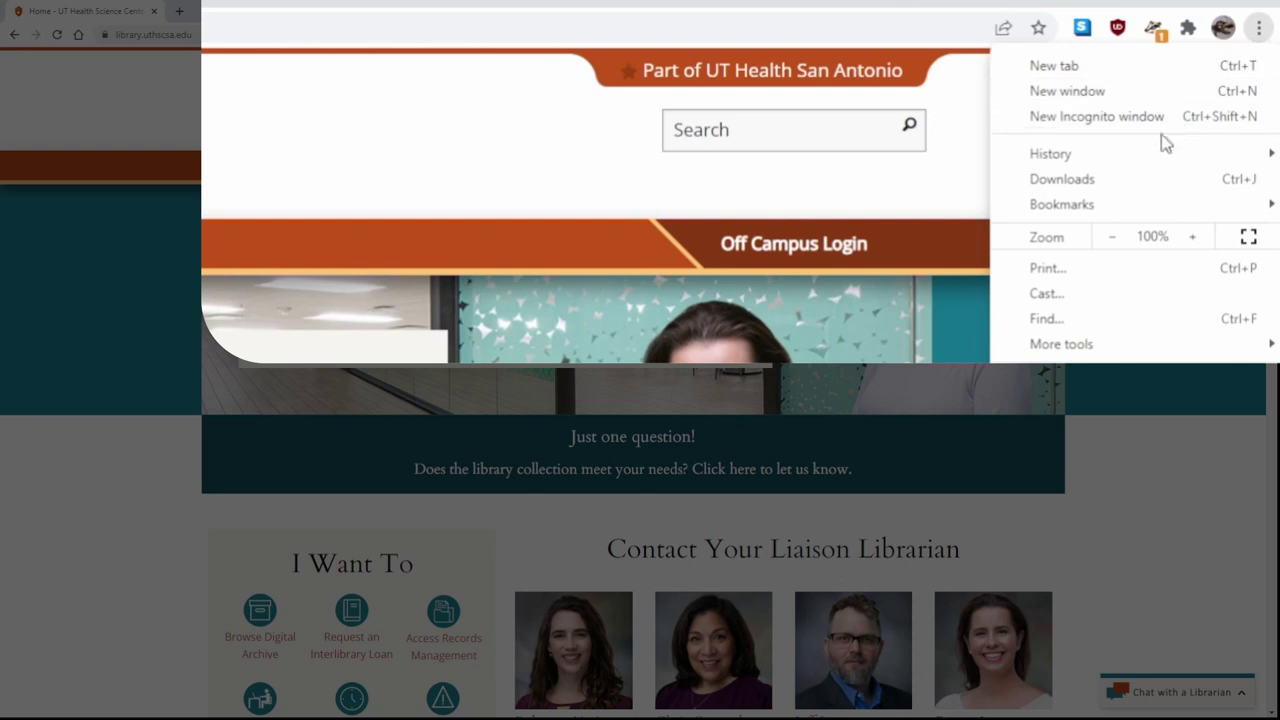
{"action": "mouse_move", "coordinate": [1155, 157]}
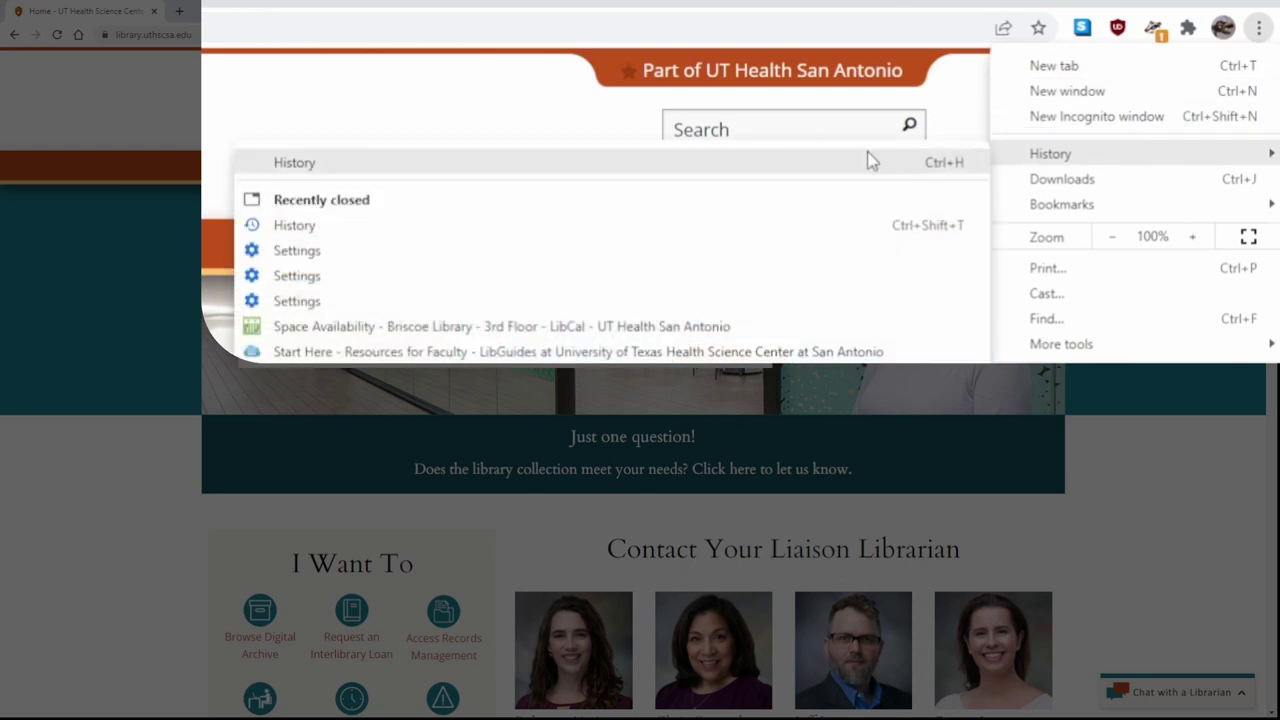
{"action": "left_click", "coordinate": [447, 163]}
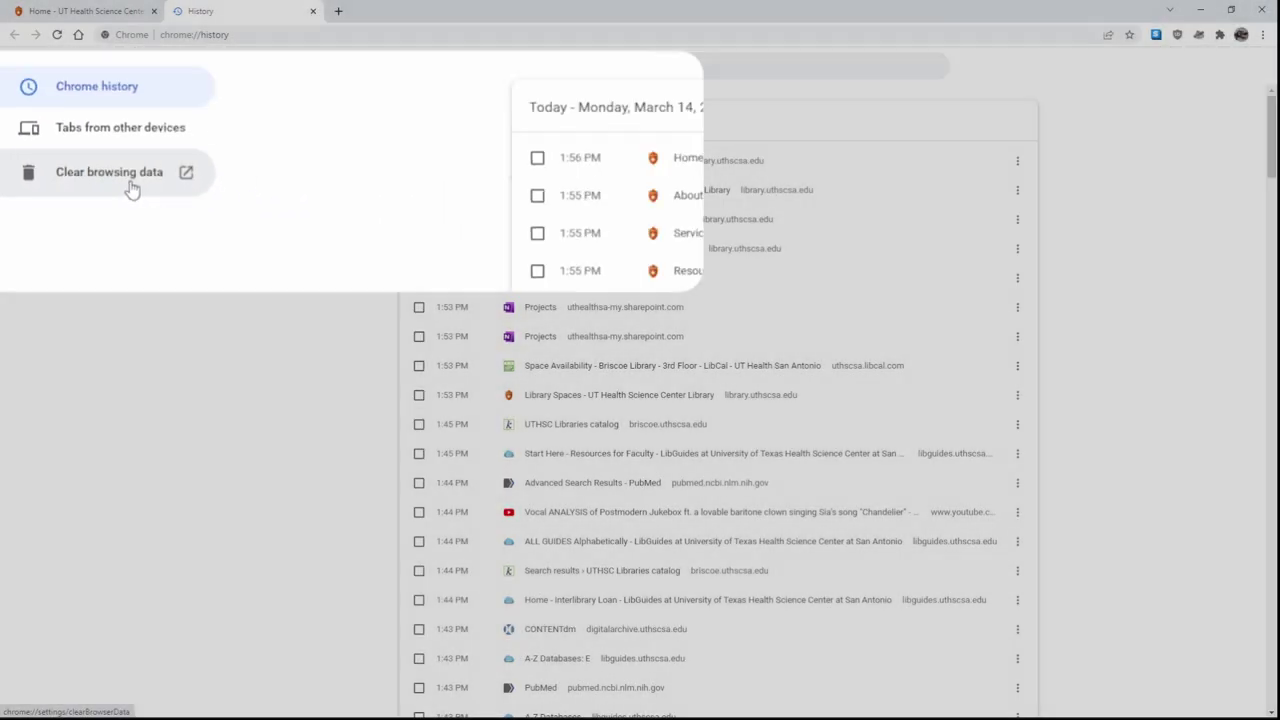
{"action": "left_click", "coordinate": [104, 176]}
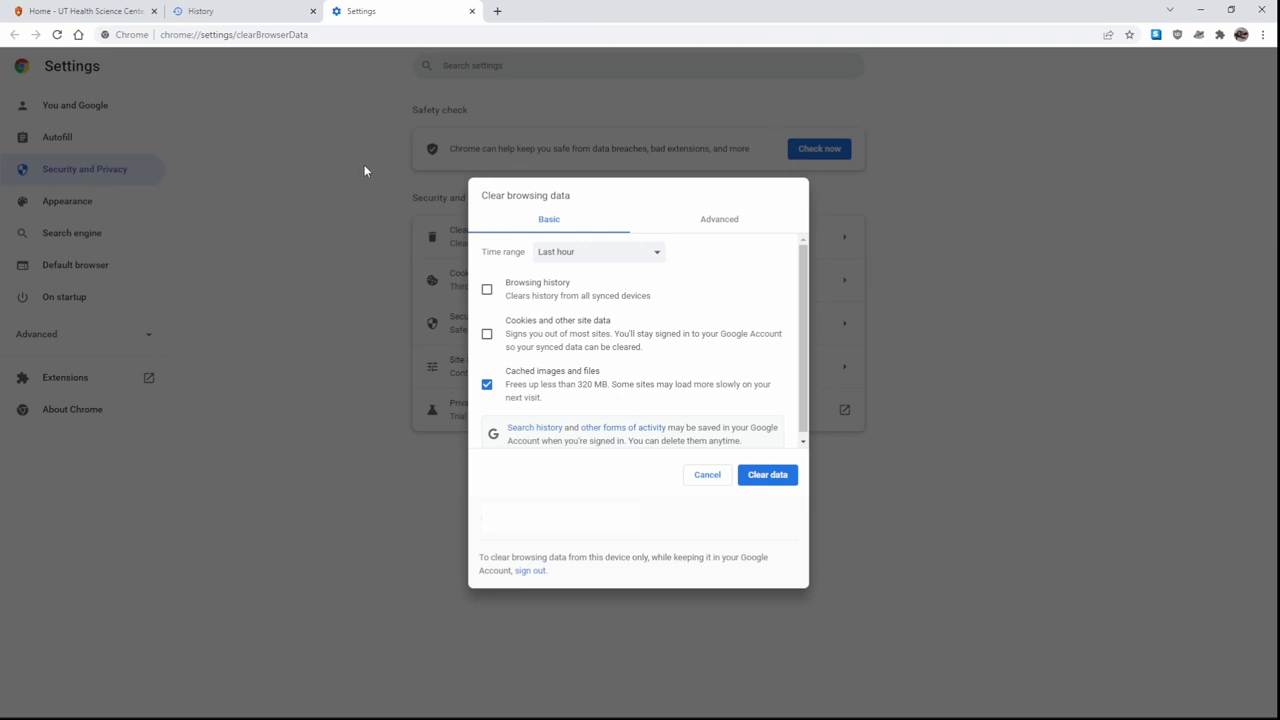
Switch back to the library tab and reopen Clear browsing data from More tools.
{"action": "left_click", "coordinate": [64, 14]}
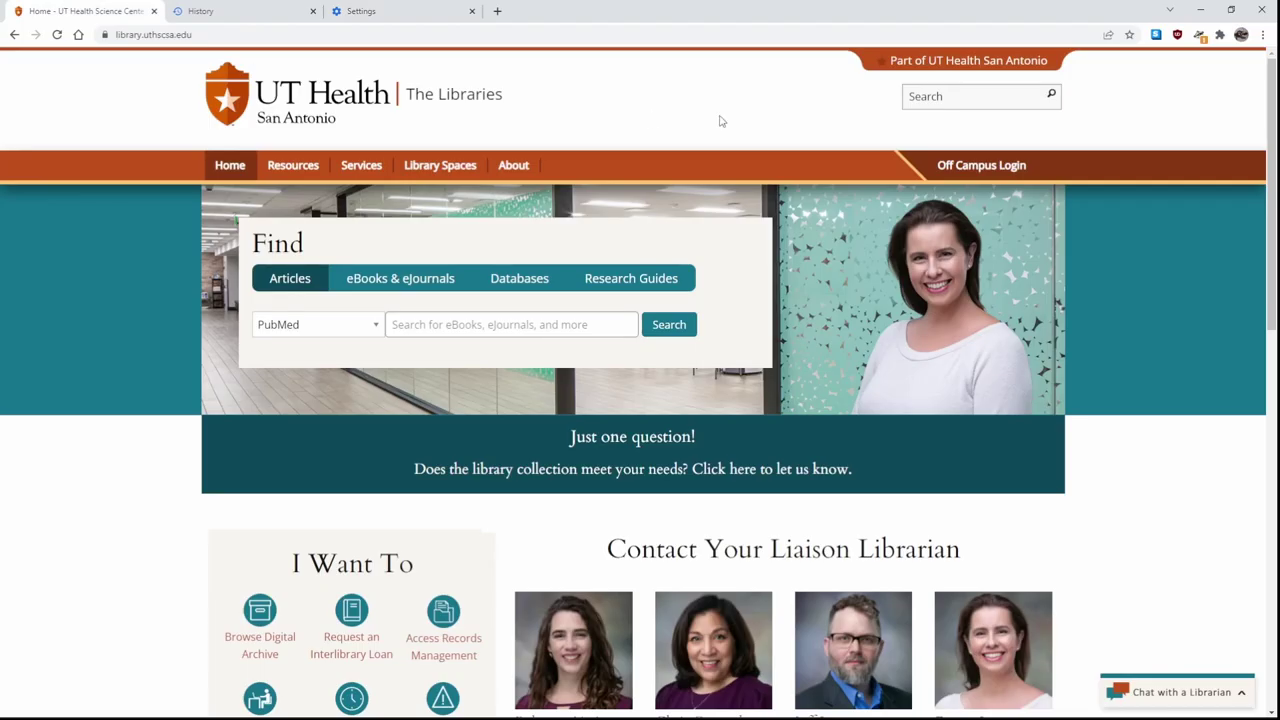
{"action": "left_click", "coordinate": [1262, 37]}
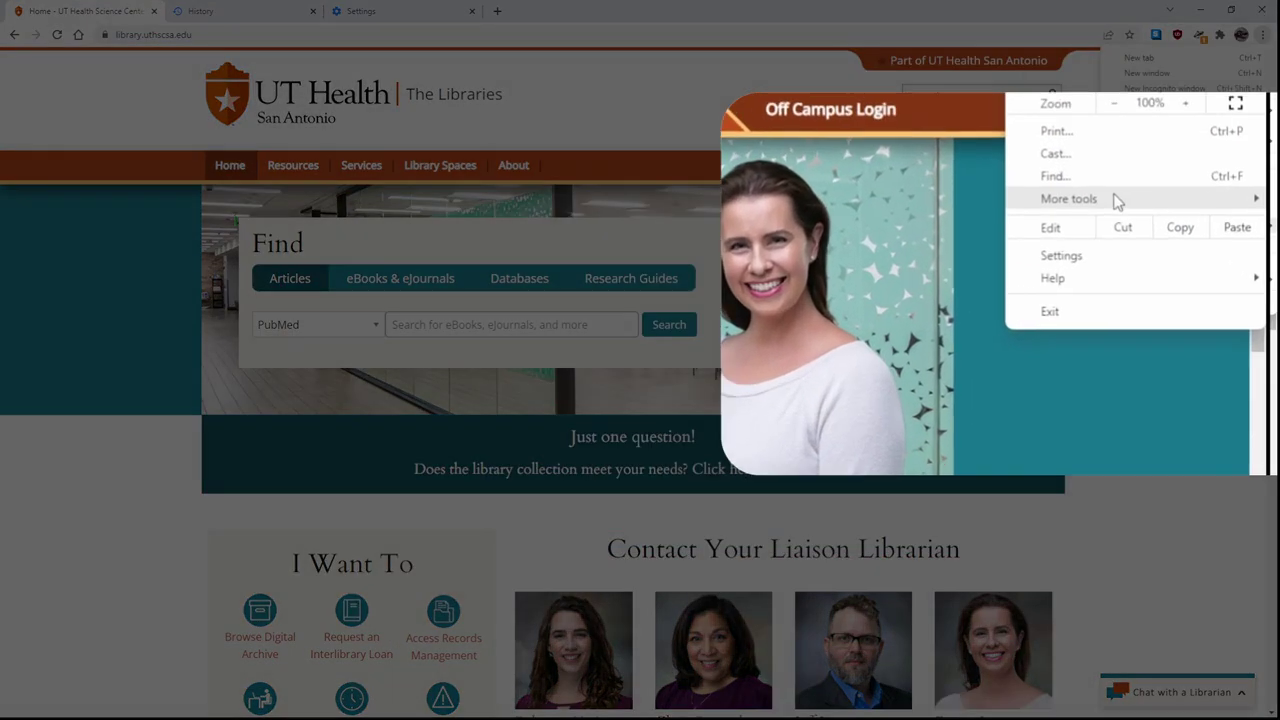
{"action": "mouse_move", "coordinate": [1177, 226]}
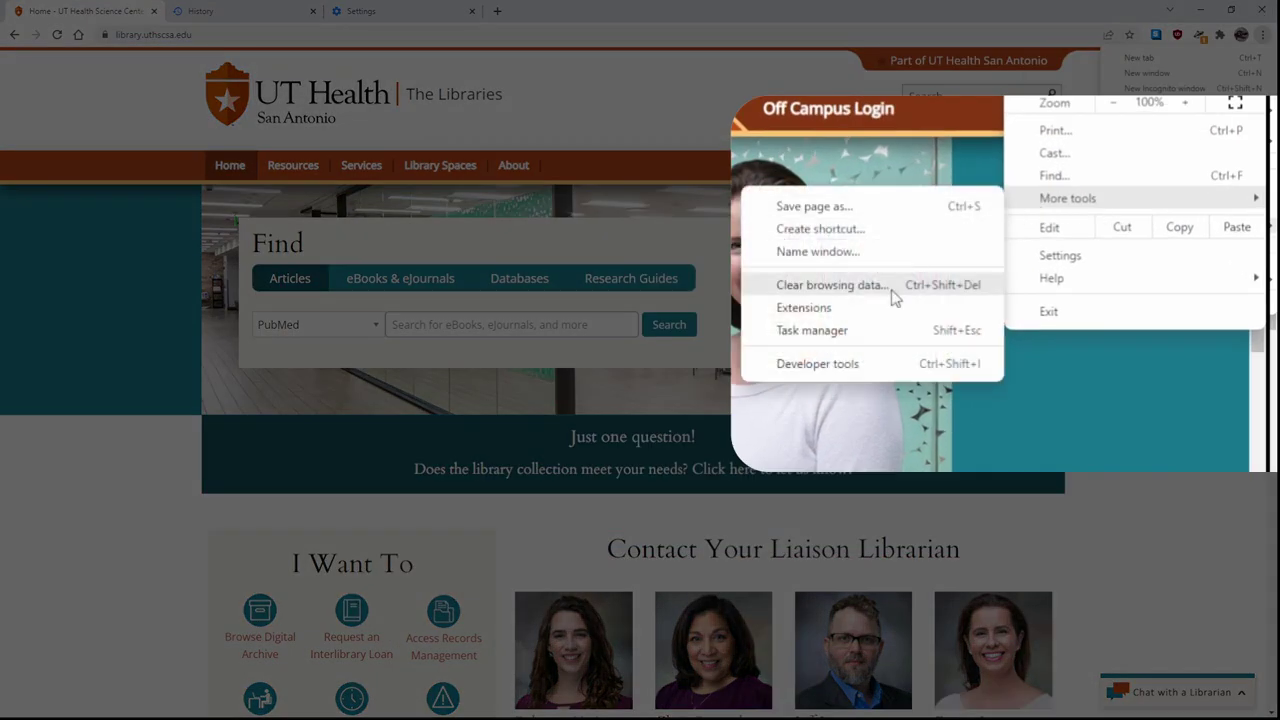
{"action": "left_click", "coordinate": [1025, 293]}
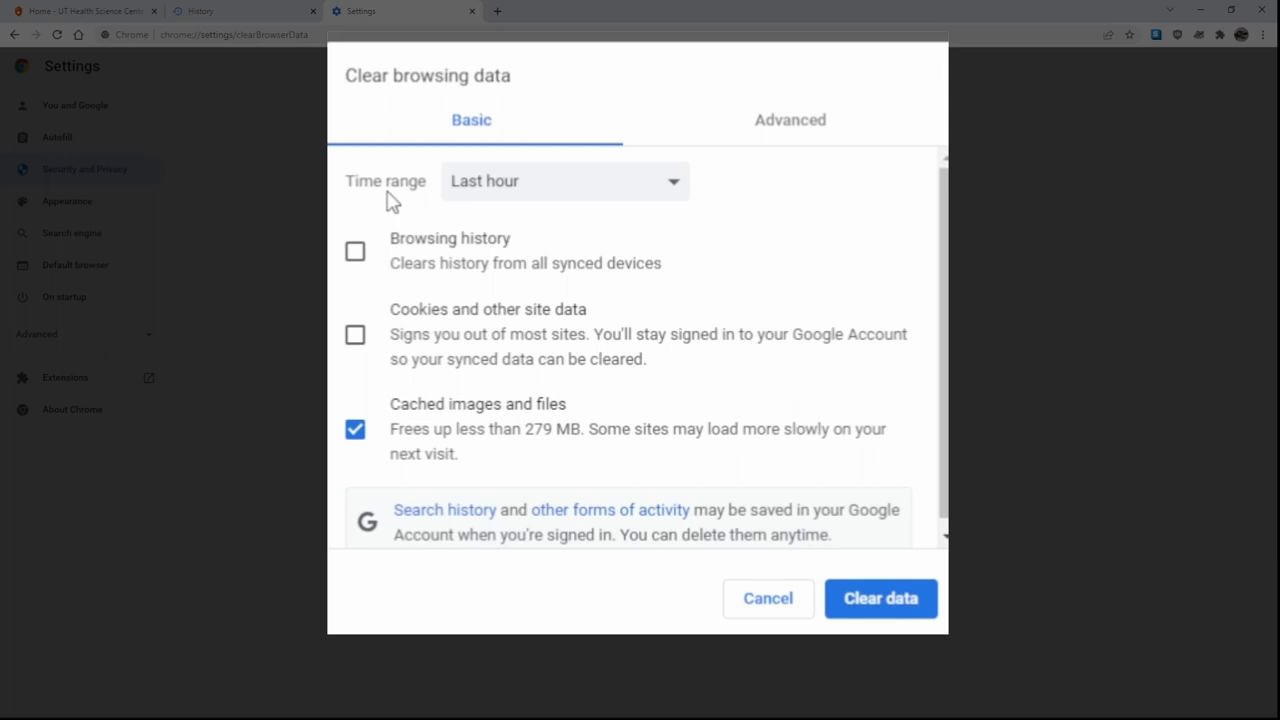
Keep Last hour and check Browsing history, Cookies and other site data, and Cached images and files.
{"action": "left_click", "coordinate": [671, 199]}
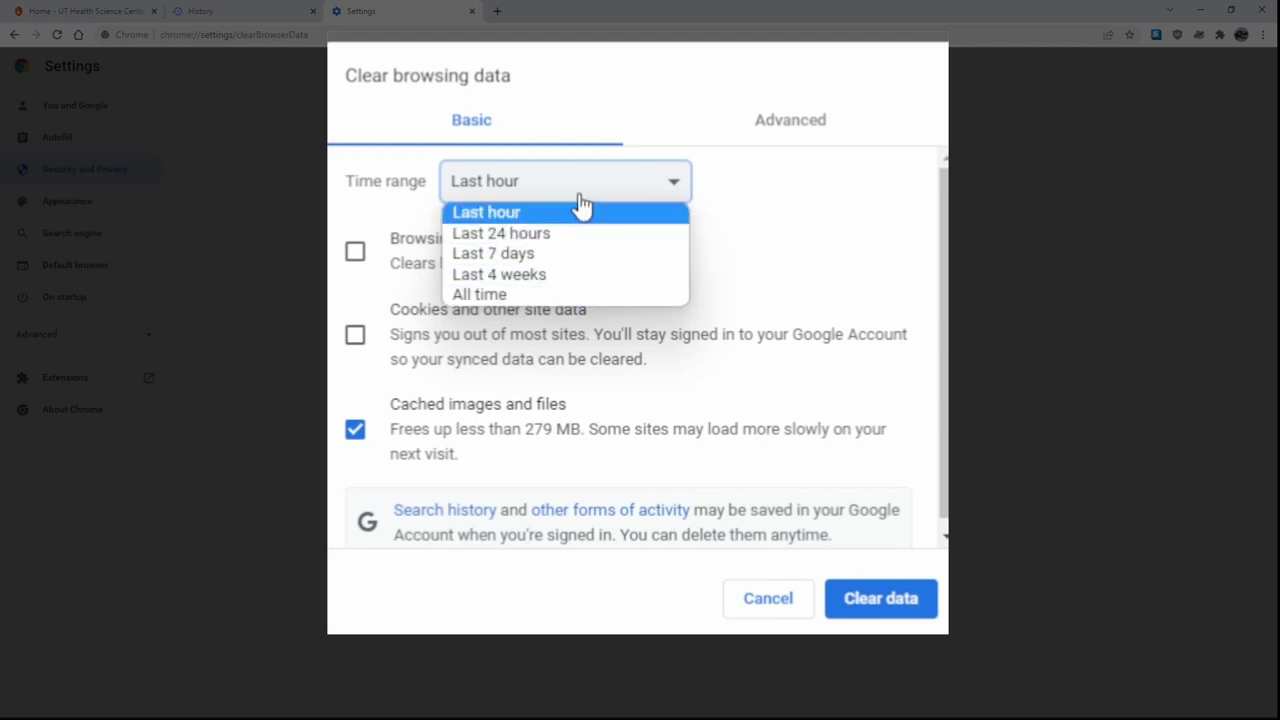
{"action": "left_click", "coordinate": [581, 64]}
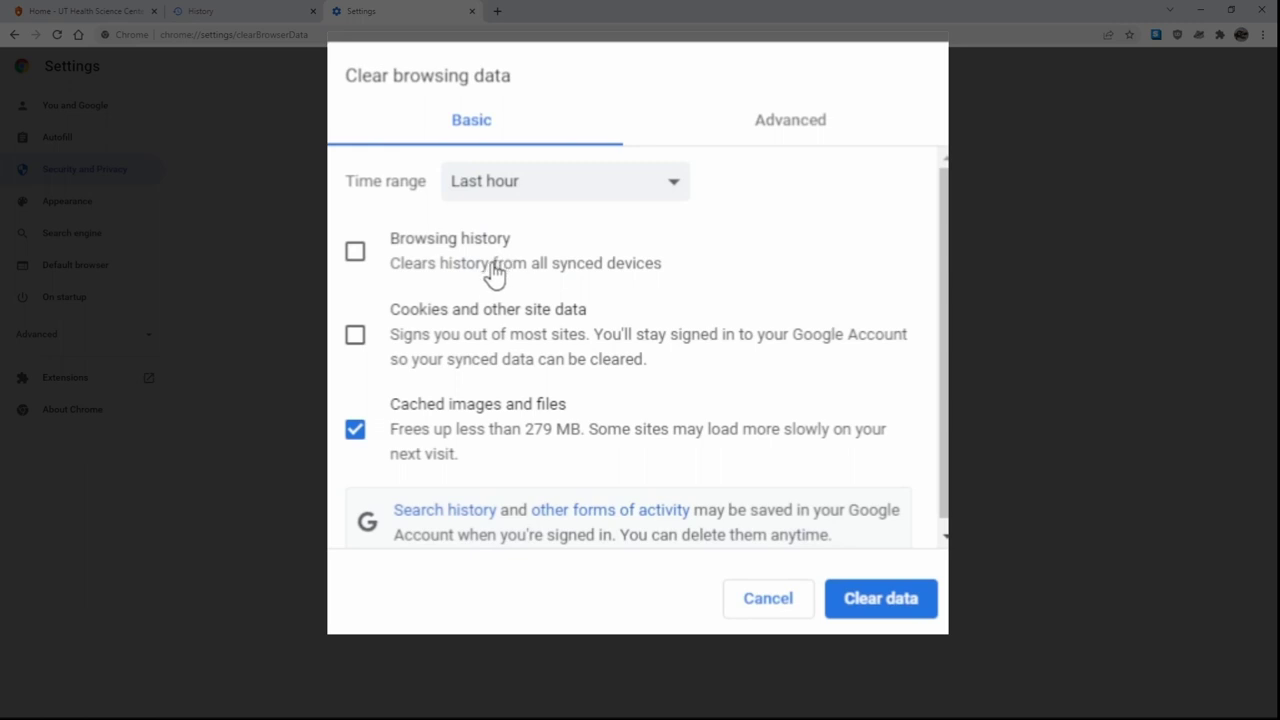
{"action": "left_click", "coordinate": [357, 256]}
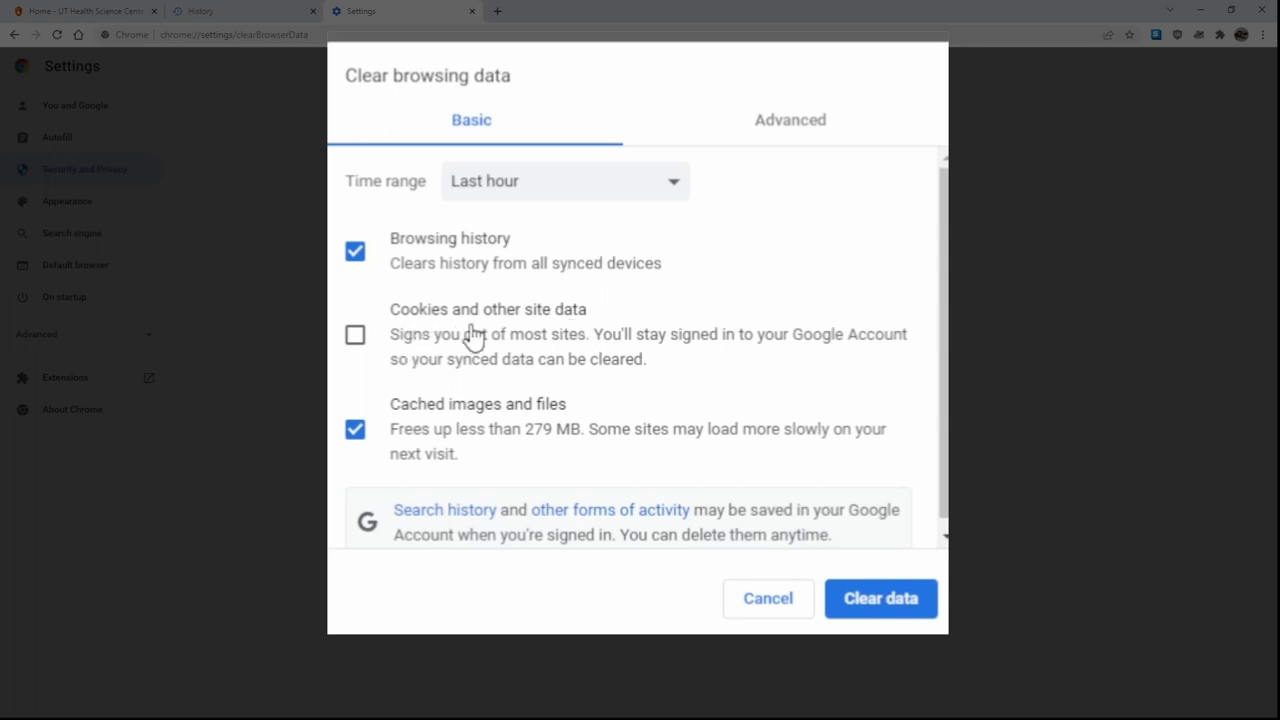
{"action": "left_click", "coordinate": [355, 336]}
{"action": "left_click", "coordinate": [358, 432]}
{"action": "left_click", "coordinate": [354, 432]}
Look through the Advanced tab's list of data types, then return to Basic.
{"action": "left_click", "coordinate": [800, 132]}
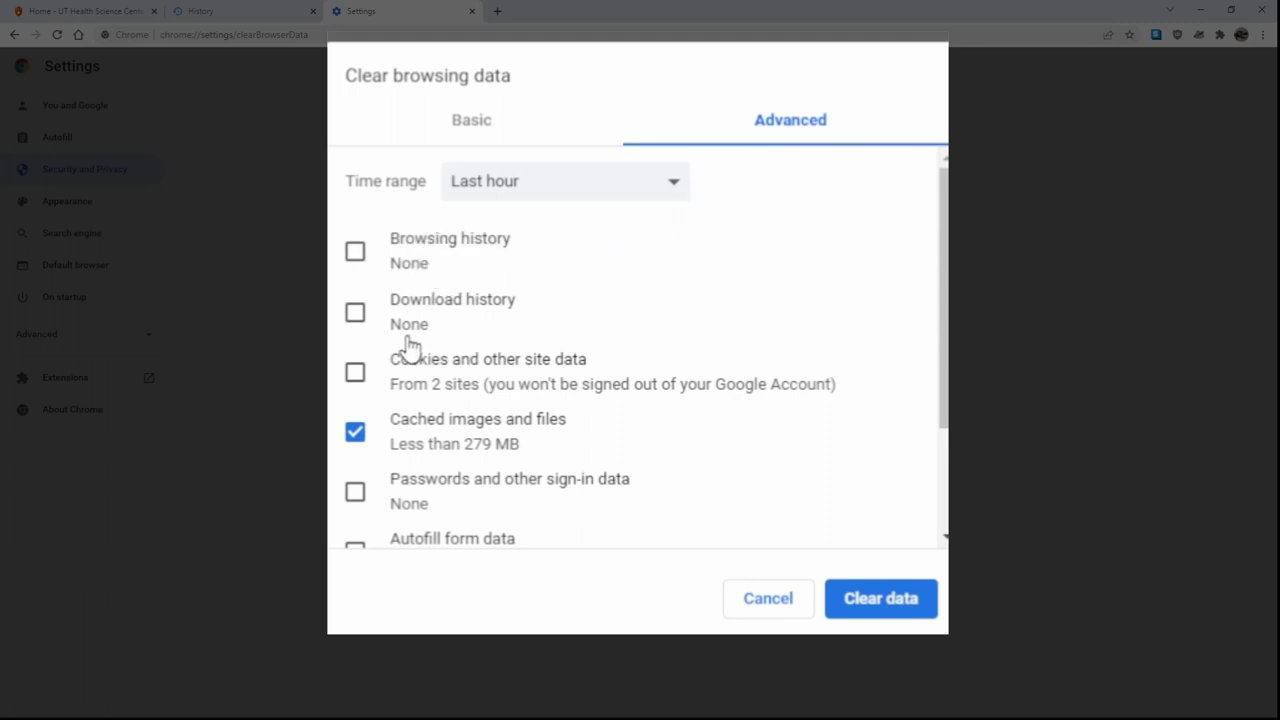
{"action": "scroll", "coordinate": [457, 331], "scroll_direction": "down", "scroll_amount": 3}
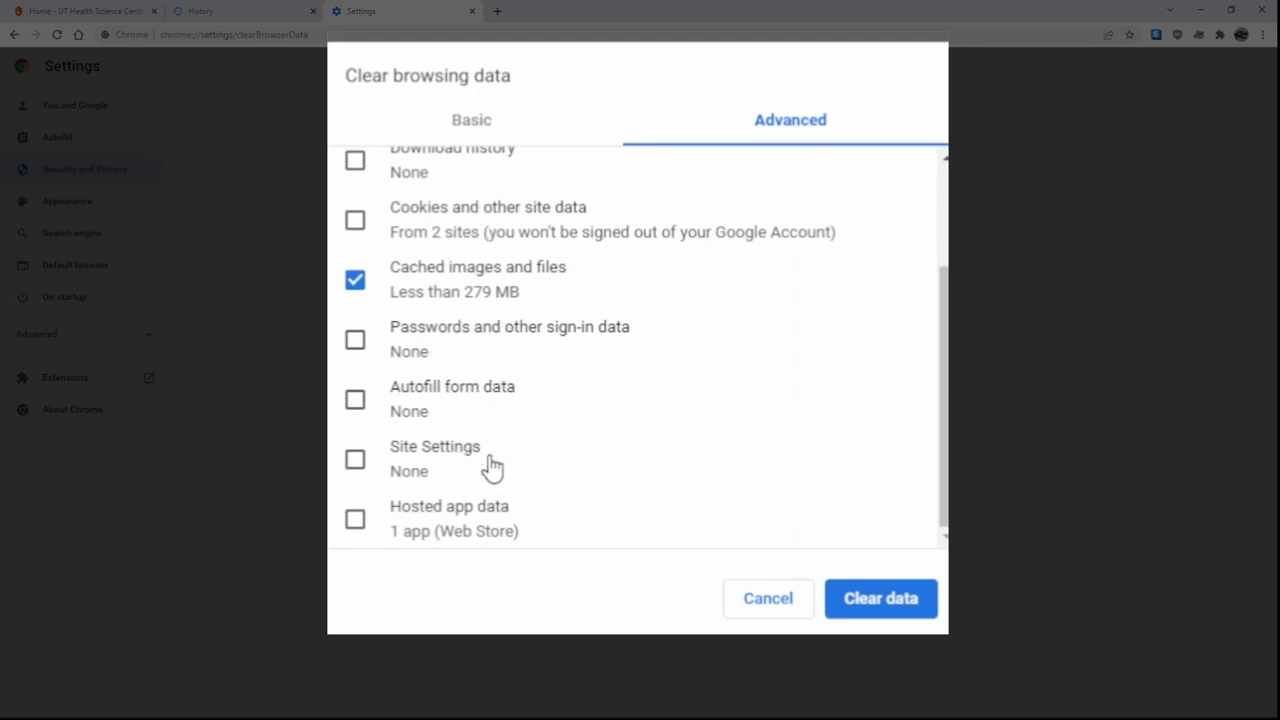
{"action": "left_click", "coordinate": [464, 130]}
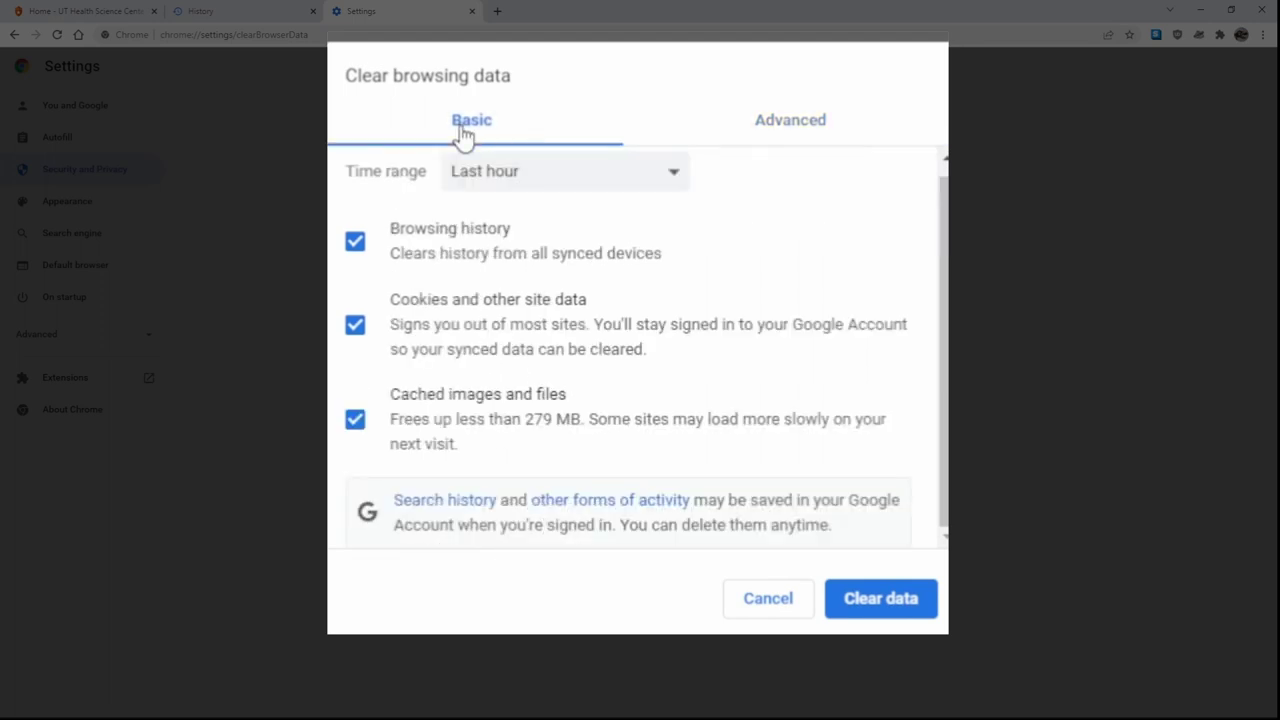
{"action": "left_click", "coordinate": [893, 604]}
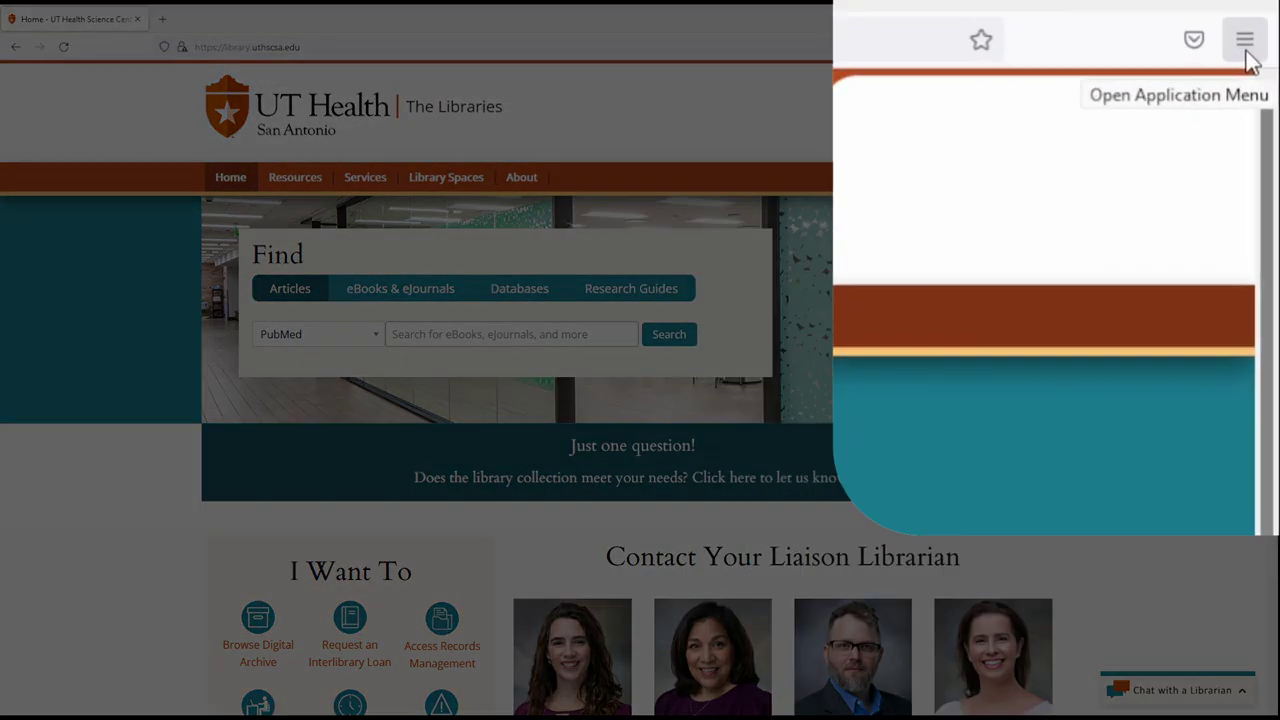
Open Clear recent history from the History entry in Firefox's hamburger menu.
{"action": "left_click", "coordinate": [1245, 42]}
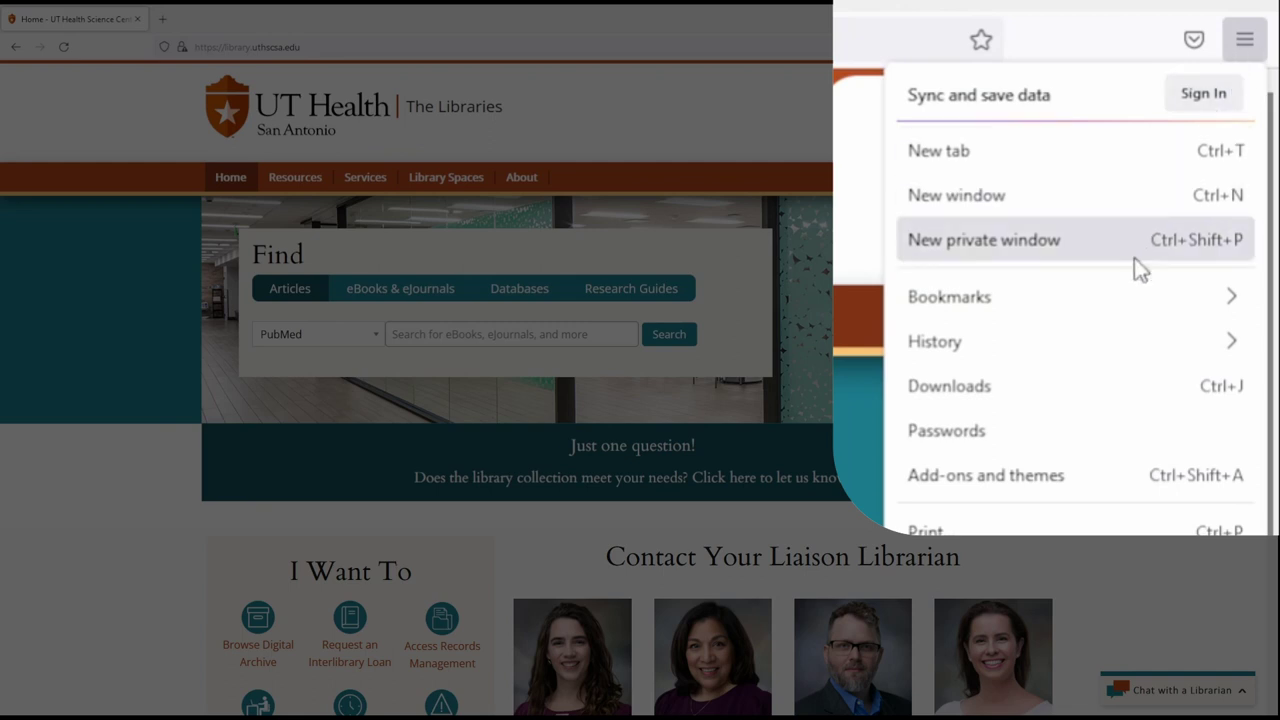
{"action": "left_click", "coordinate": [1065, 358]}
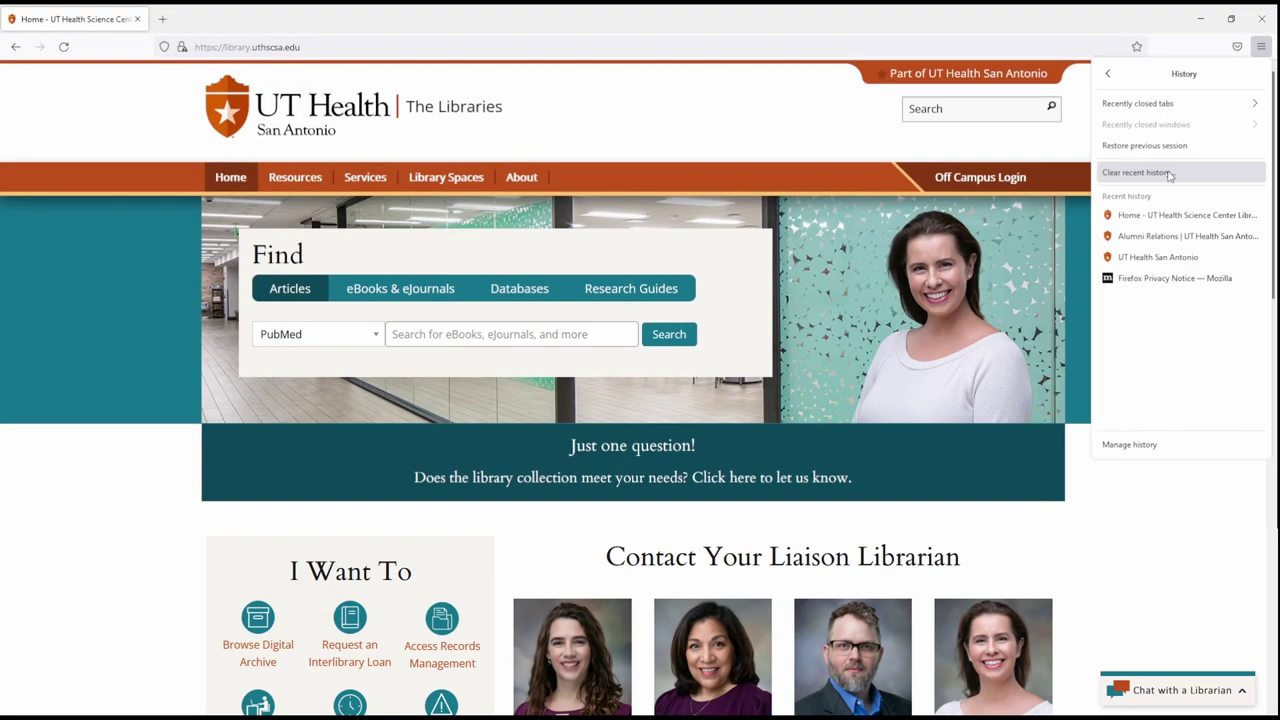
{"action": "left_click", "coordinate": [1167, 170]}
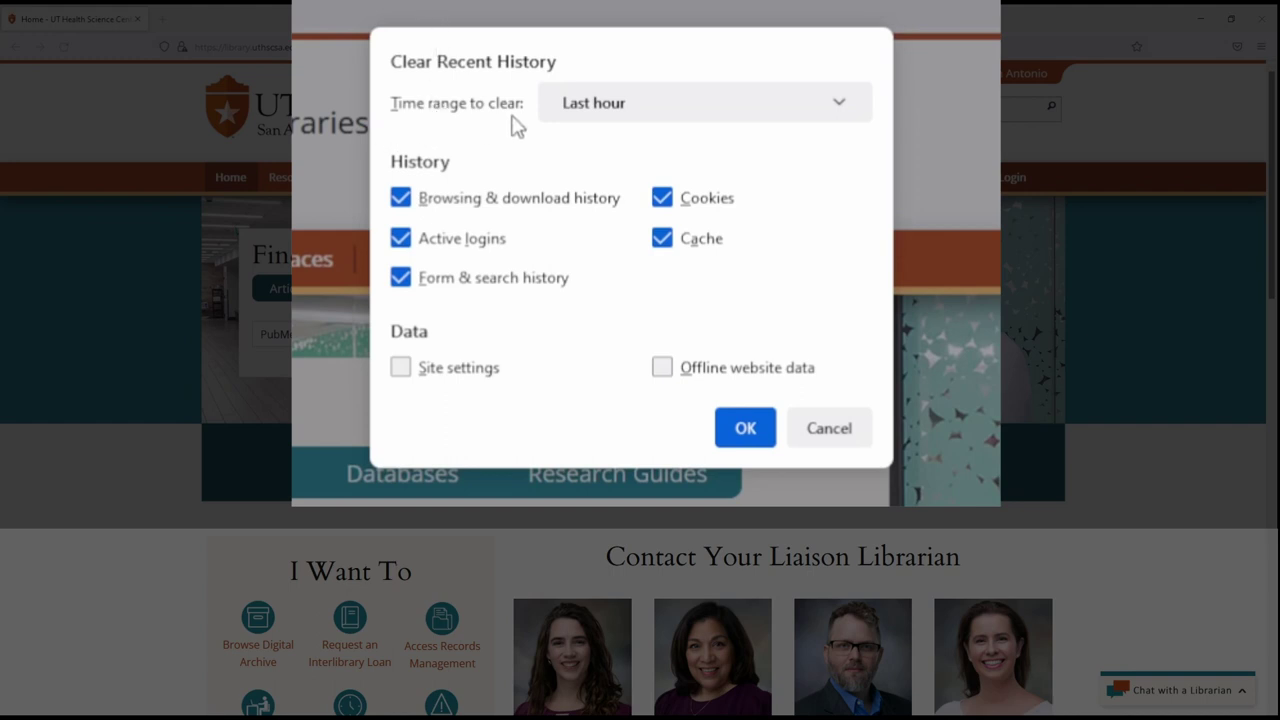
Keep the time range at Last hour with all history boxes checked and confirm with OK.
{"action": "left_click", "coordinate": [642, 112]}
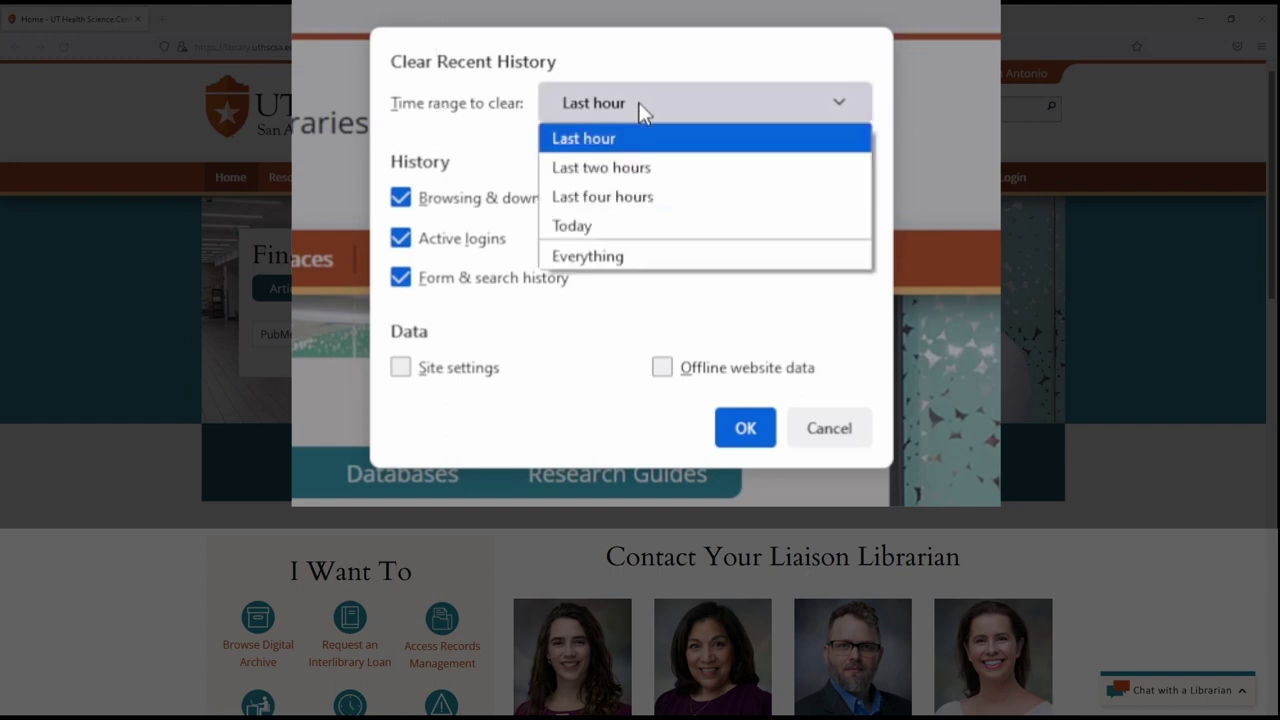
{"action": "left_click", "coordinate": [447, 127]}
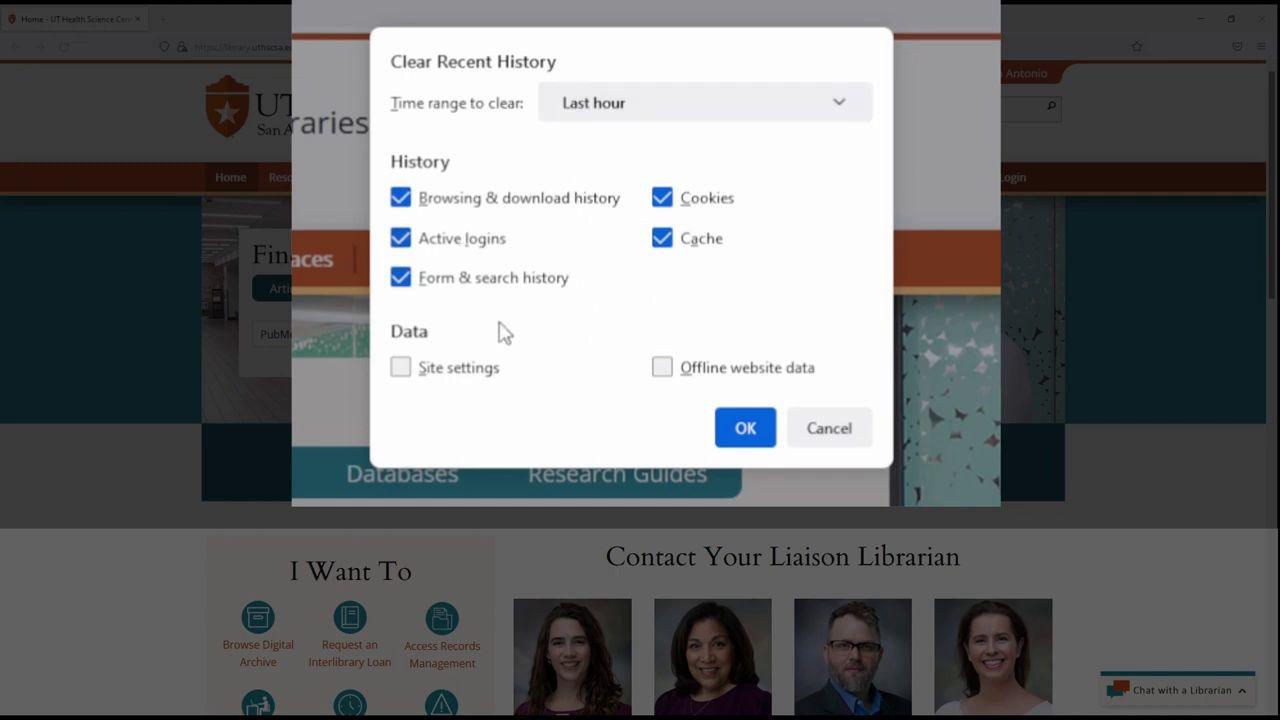
{"action": "left_click", "coordinate": [735, 444]}
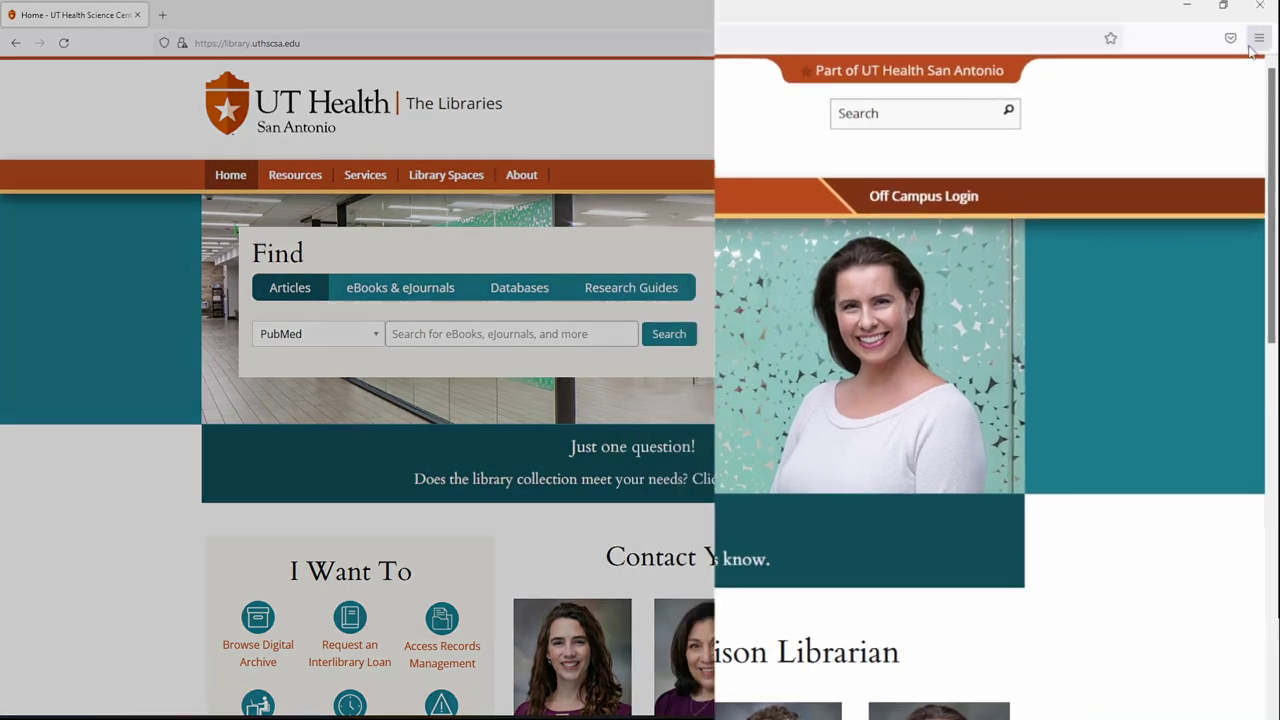
Open Firefox Settings and go to the Privacy & Security page.
{"action": "left_click", "coordinate": [1261, 42]}
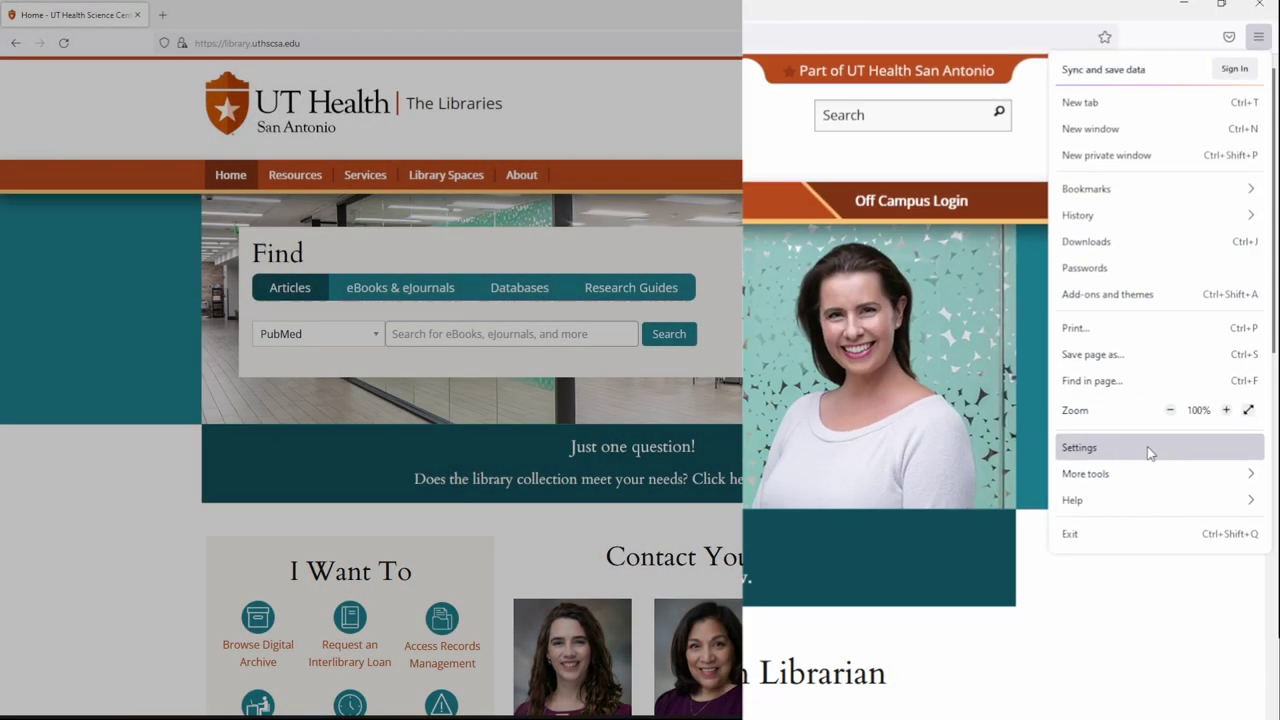
{"action": "left_click", "coordinate": [1118, 553]}
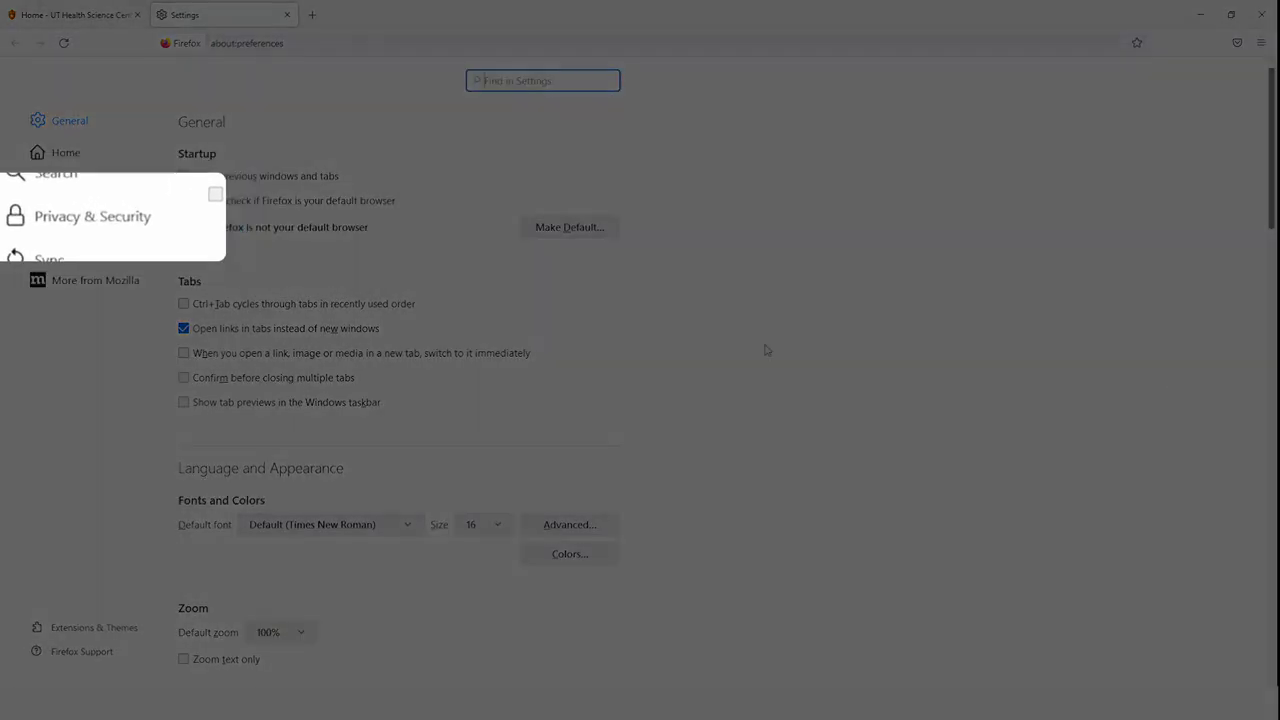
{"action": "left_click", "coordinate": [86, 214]}
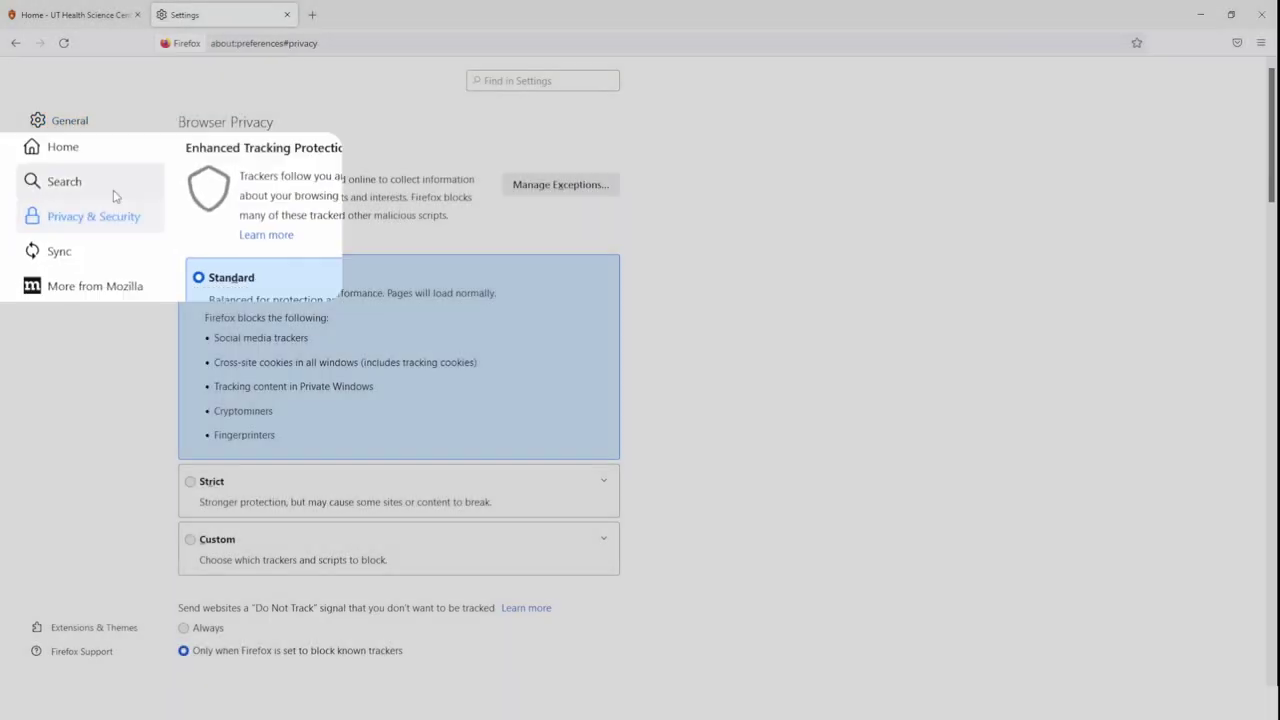
{"action": "scroll", "coordinate": [711, 306], "scroll_direction": "down", "scroll_amount": 5}
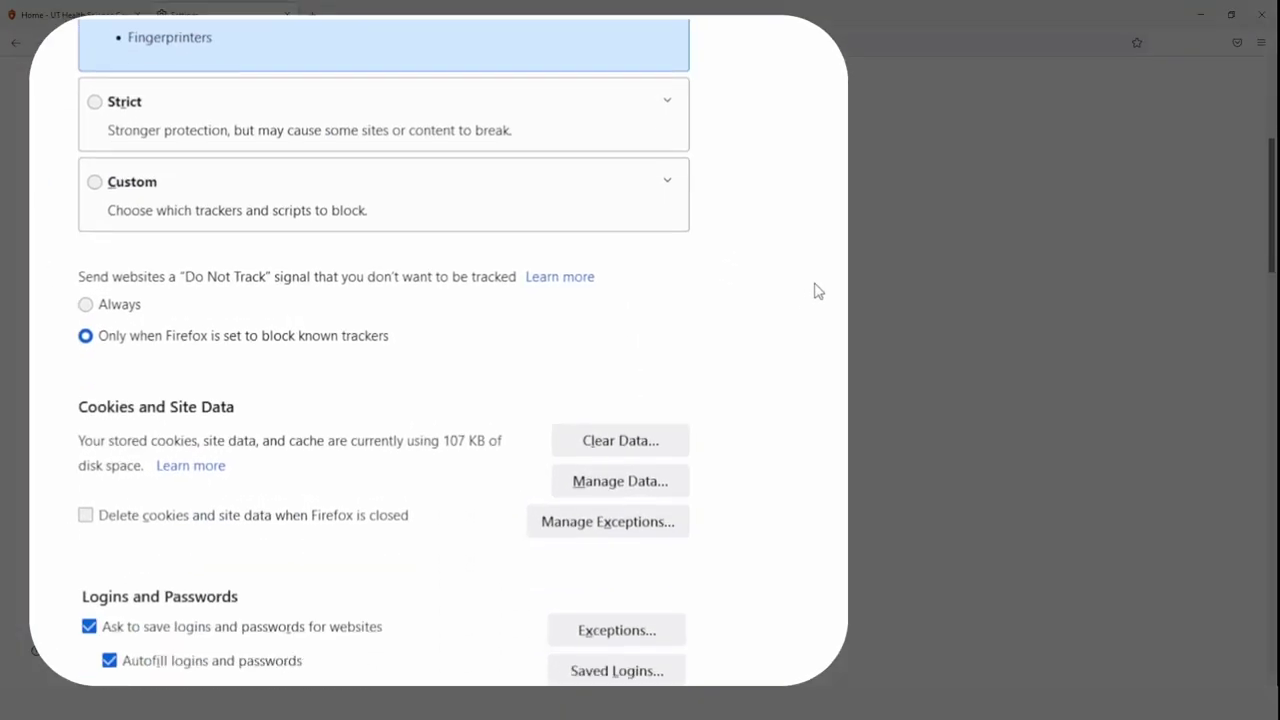
{"action": "scroll", "coordinate": [738, 303], "scroll_direction": "down", "scroll_amount": 3}
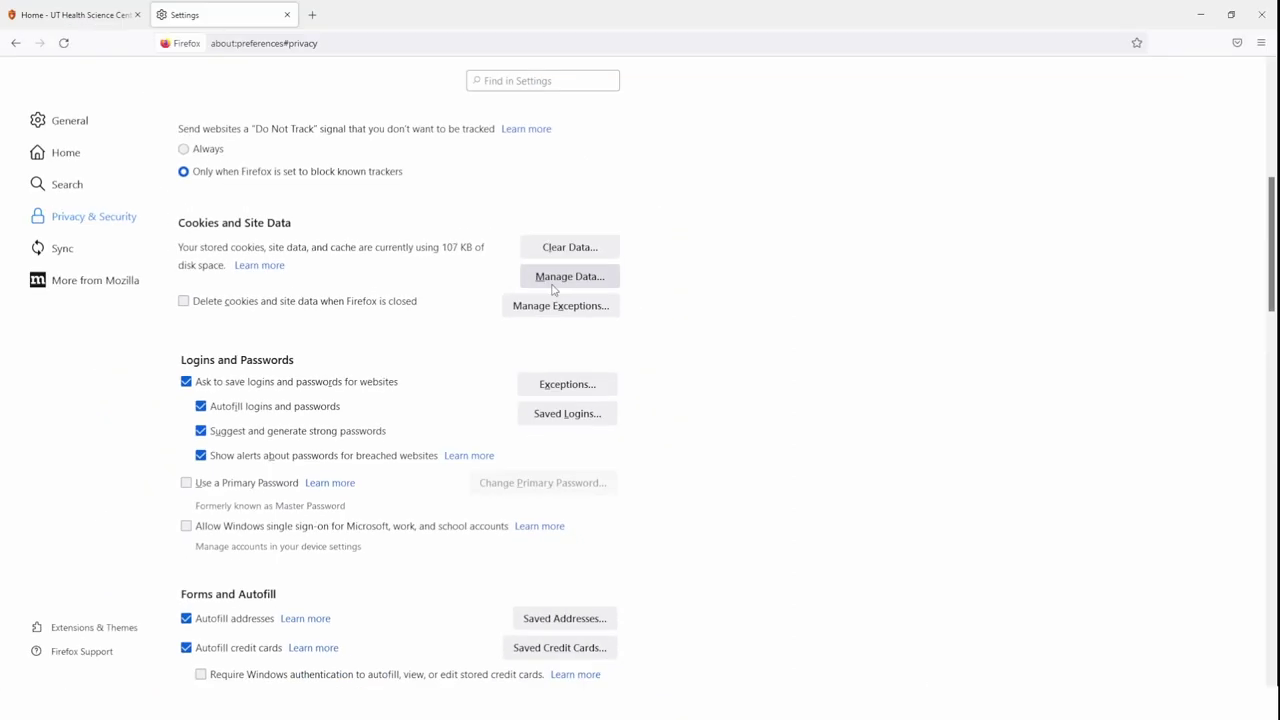
{"action": "left_click", "coordinate": [612, 252]}
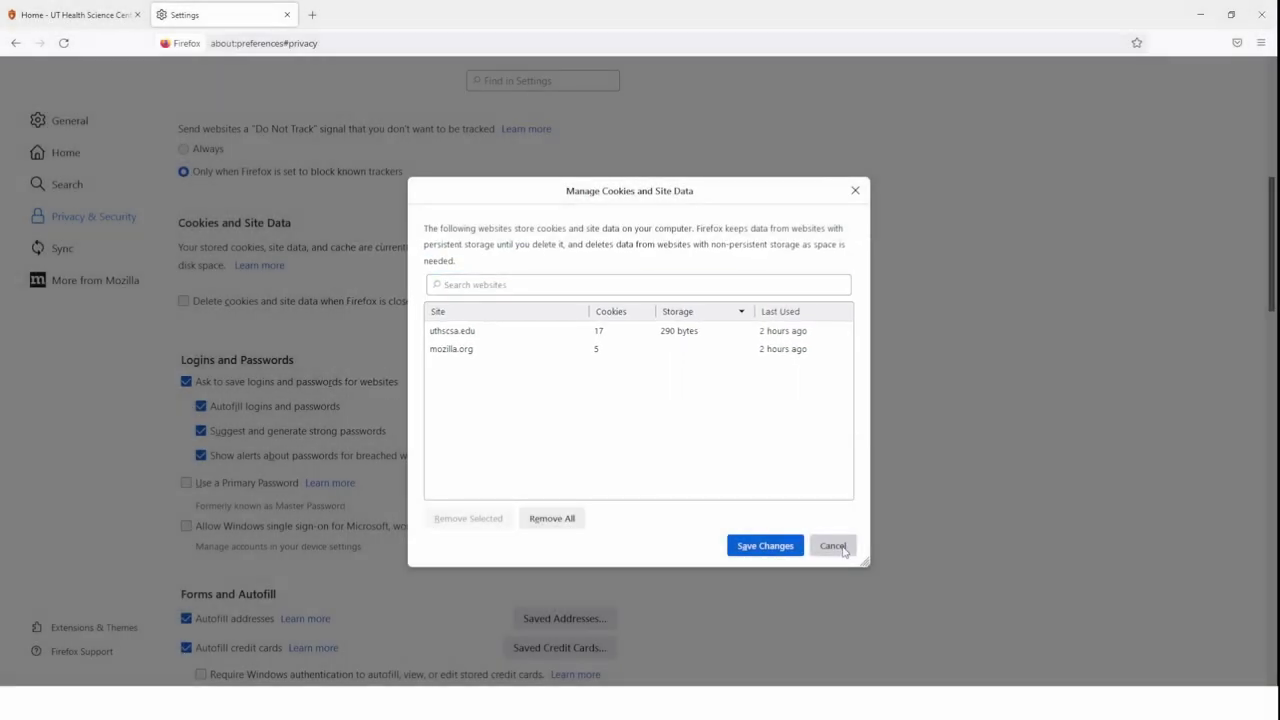
{"action": "left_click", "coordinate": [845, 553]}
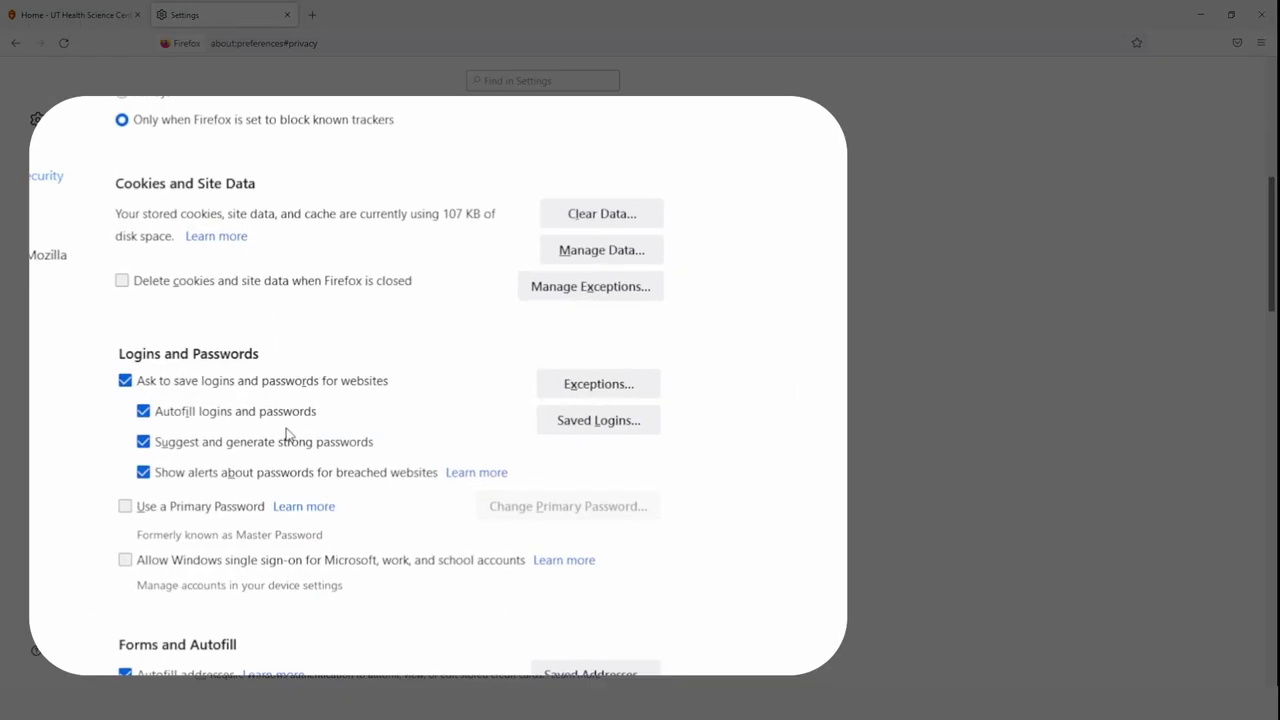
Scroll to the History section and expand the 'Firefox will' dropdown, currently Remember history.
{"action": "scroll", "coordinate": [286, 429], "scroll_direction": "down", "scroll_amount": 5}
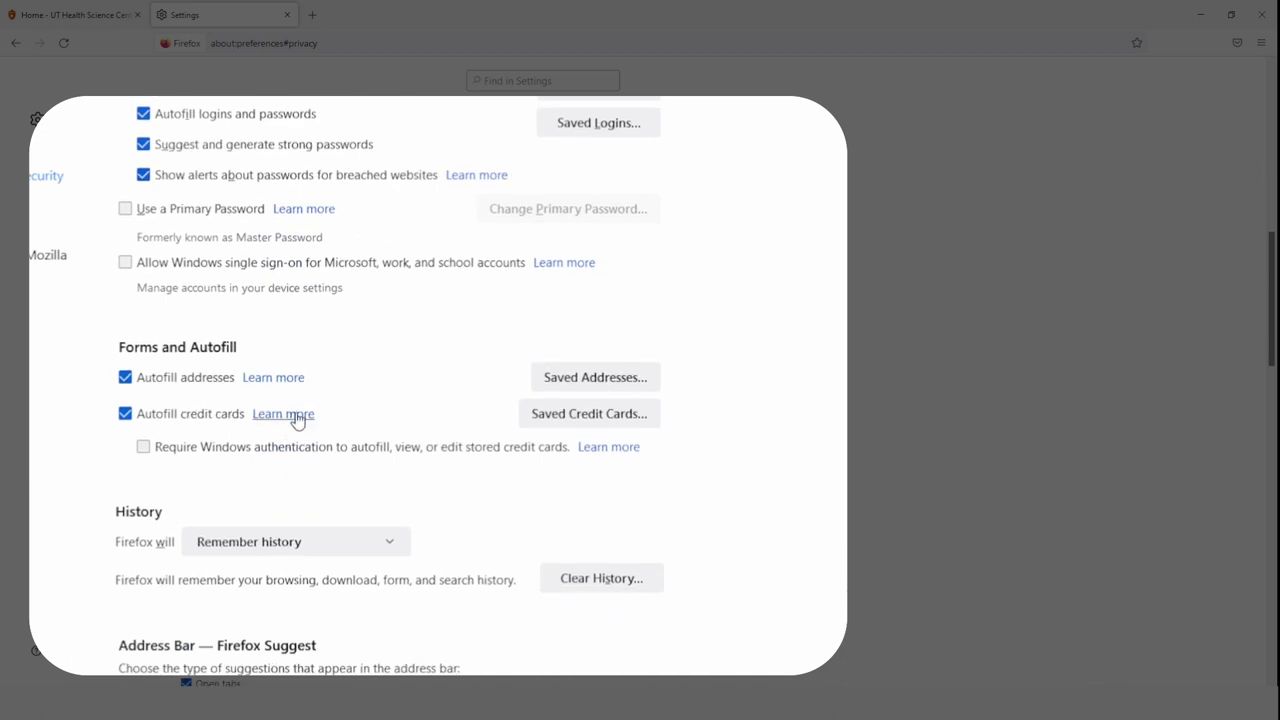
{"action": "scroll", "coordinate": [158, 353], "scroll_direction": "down", "scroll_amount": 4}
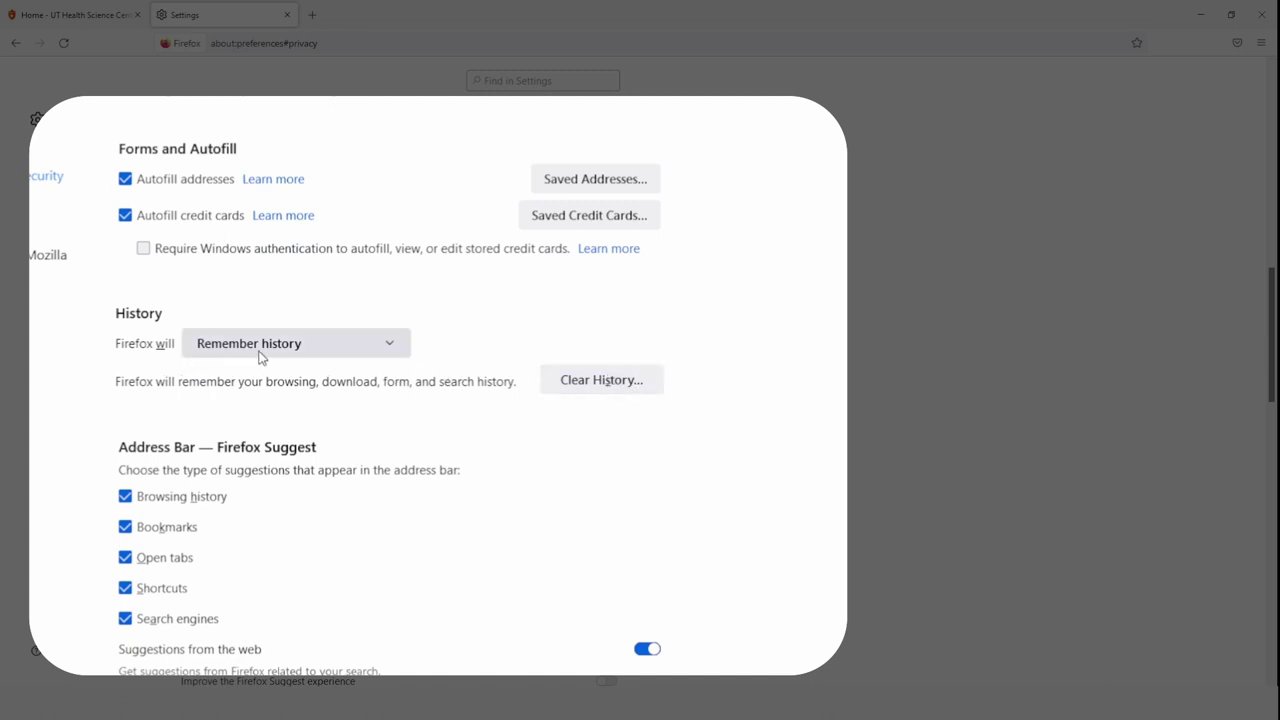
{"action": "left_click", "coordinate": [308, 352]}
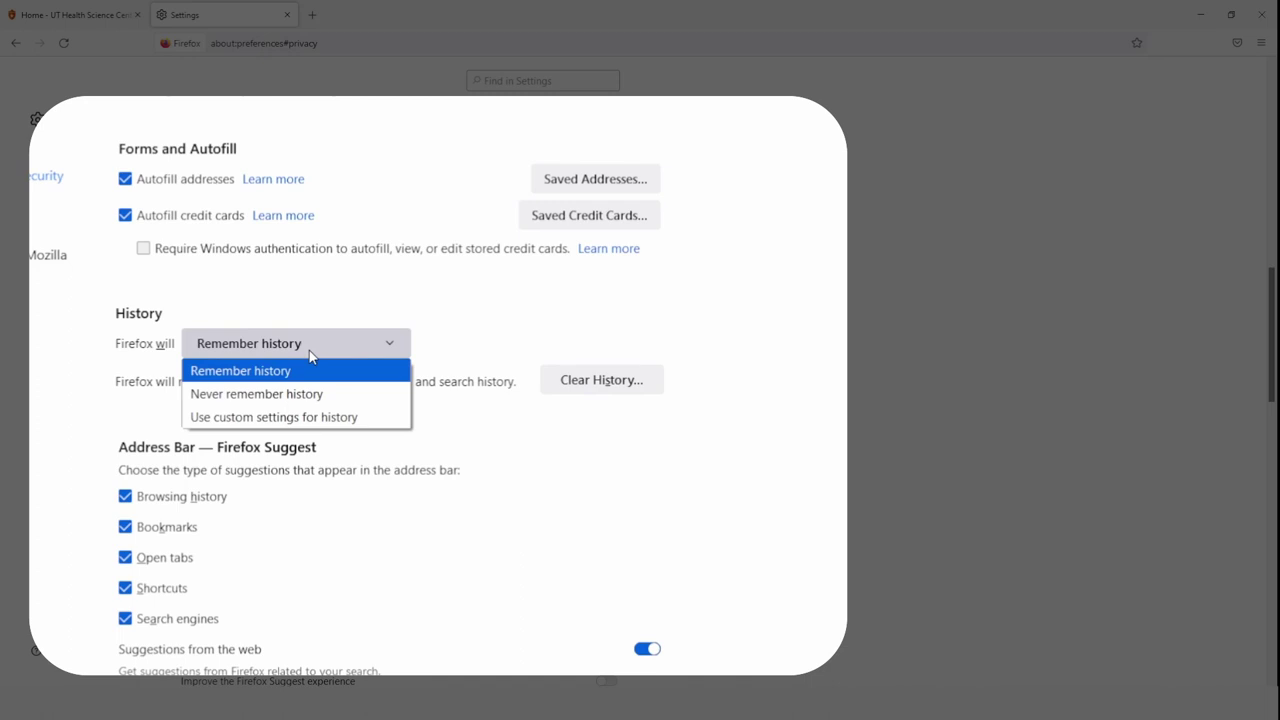